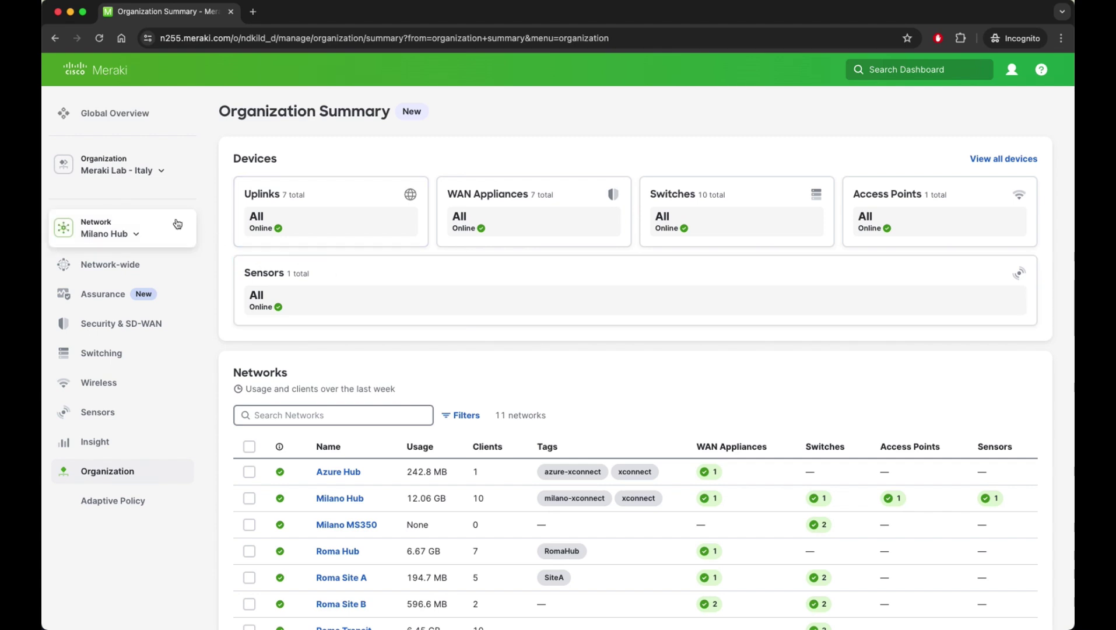
# Step: Select the Roma Transit network and open its Switching > Switches list
pyautogui.click(147, 229)
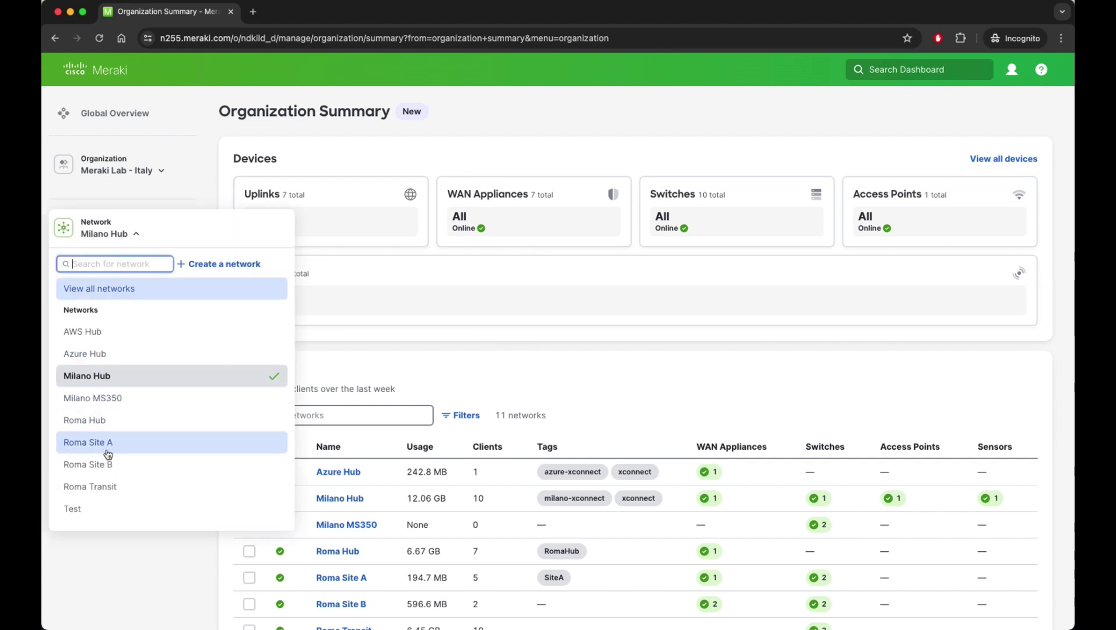
pyautogui.click(106, 486)
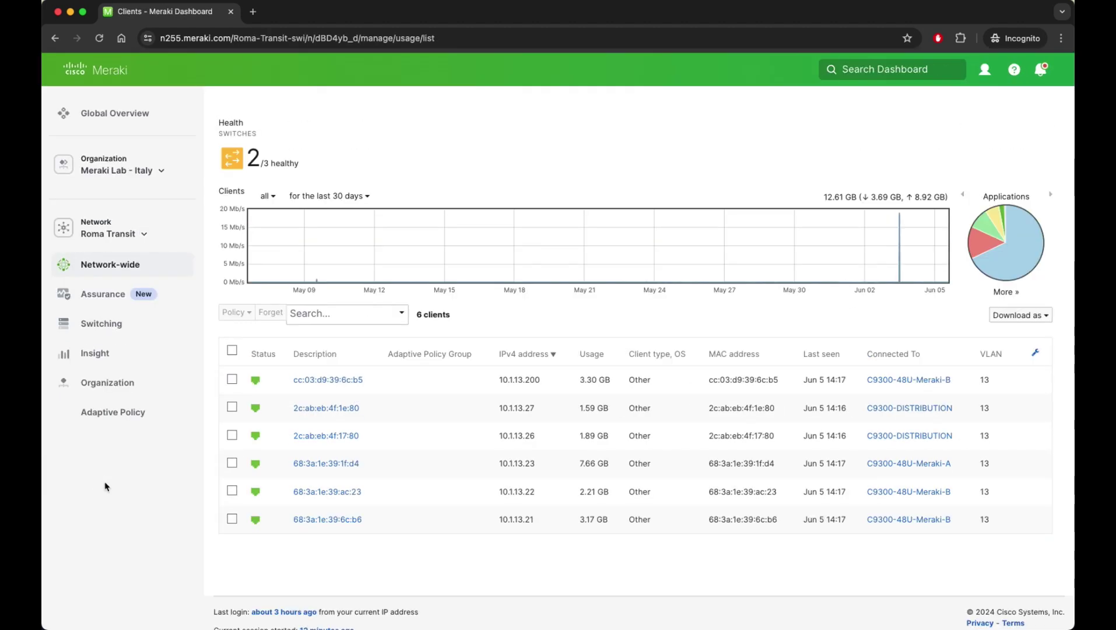
pyautogui.moveTo(111, 334)
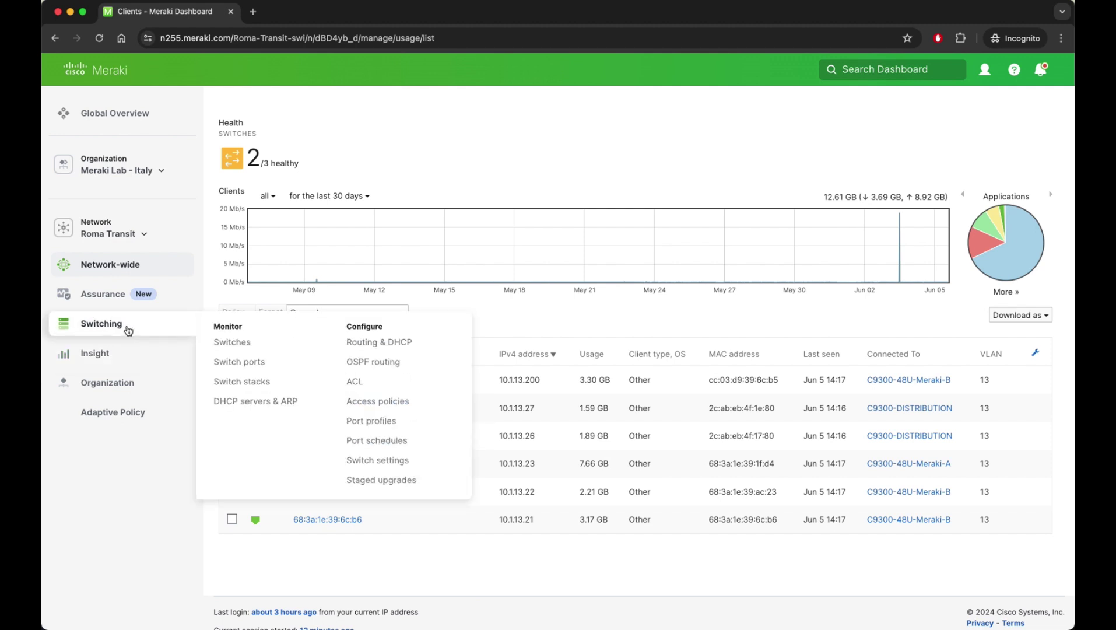
pyautogui.click(225, 346)
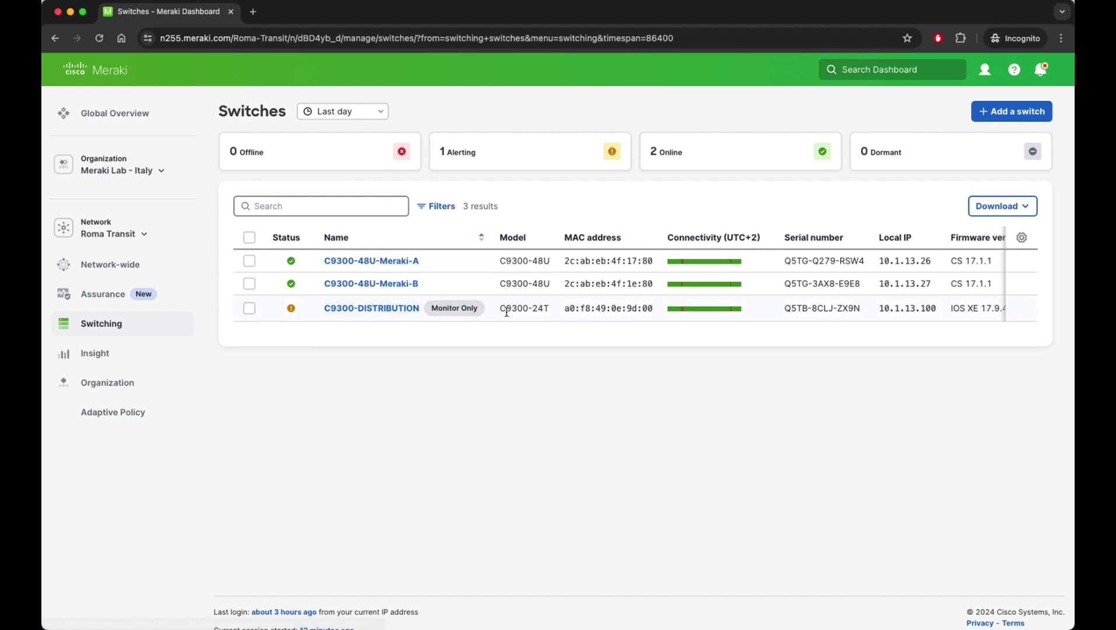
# Step: Launch C9300-DISTRIBUTION's terminal, run show version and highlight the reported 17.09.04a
pyautogui.click(393, 310)
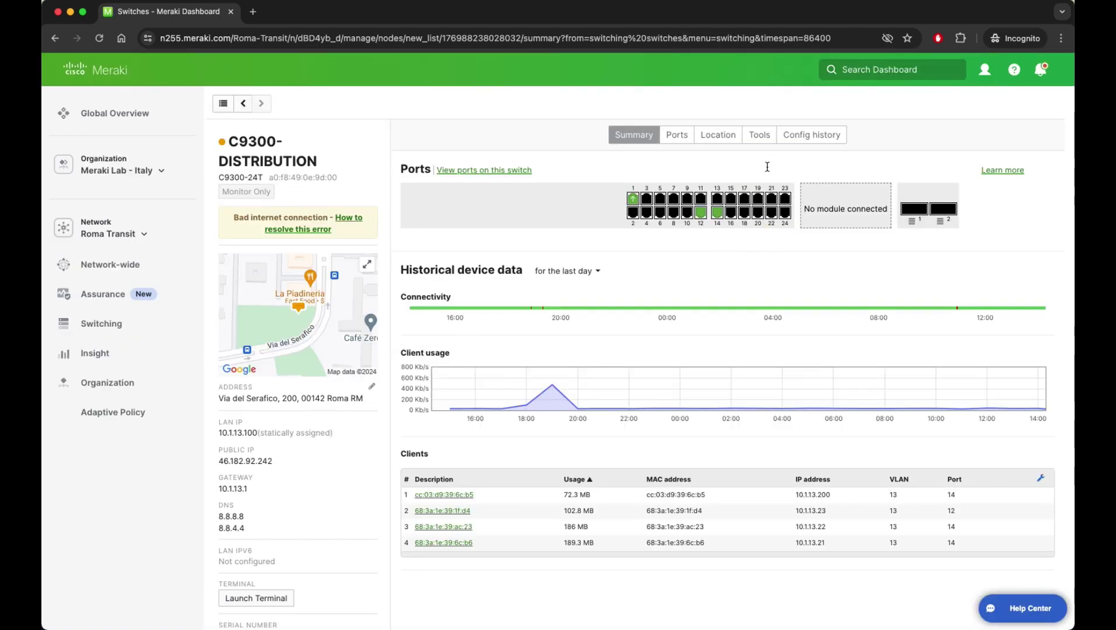
pyautogui.click(759, 136)
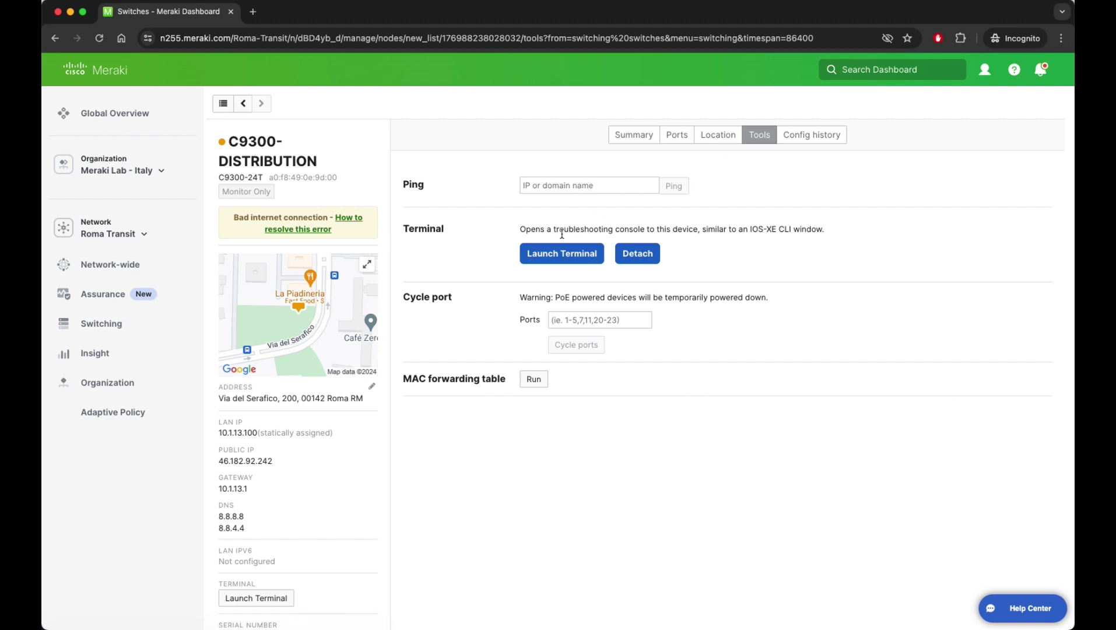
pyautogui.click(559, 254)
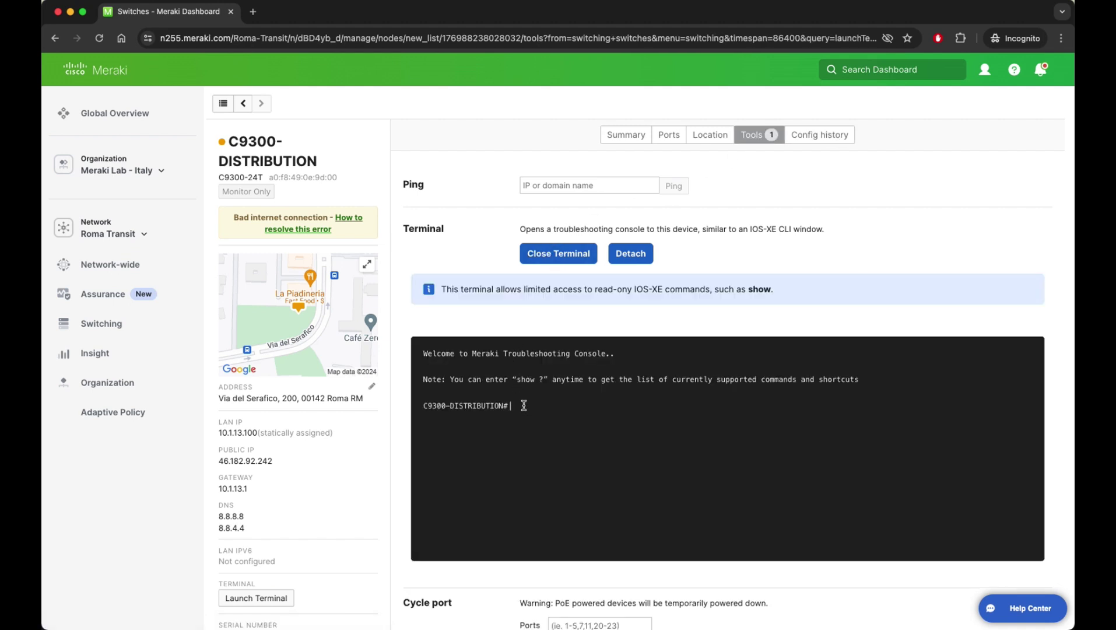
pyautogui.write('show version')
pyautogui.press('Return')
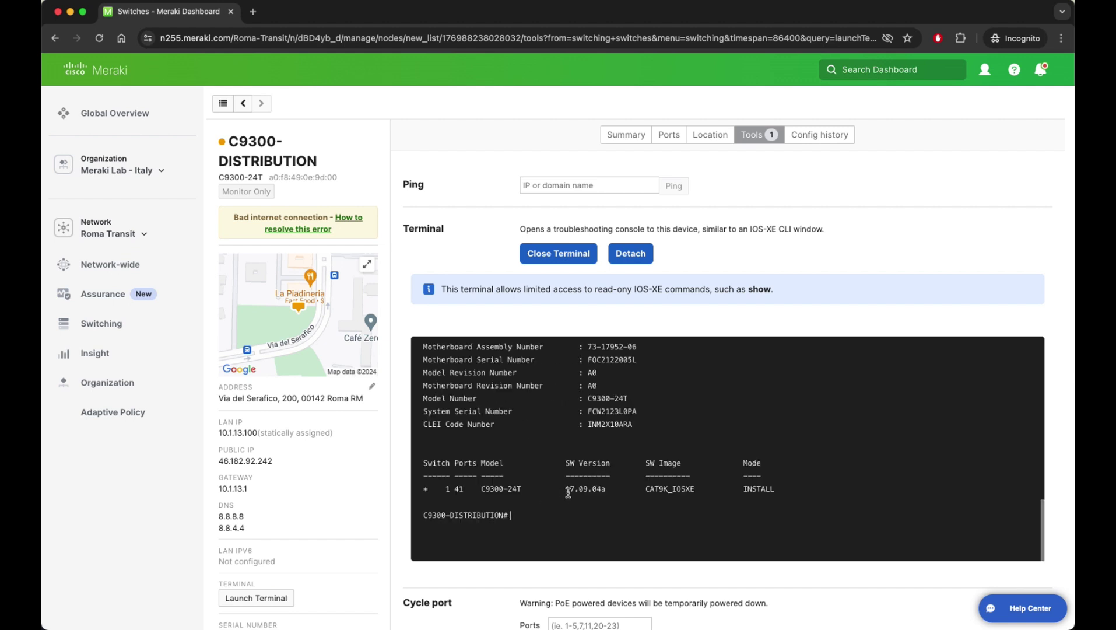
pyautogui.moveTo(569, 490); pyautogui.dragTo(605, 490)
pyautogui.click(605, 490)
# Step: Highlight INSTALL mode, then expand Cloud Monitoring - Image Upgrade on the Early Access page
pyautogui.moveTo(742, 490); pyautogui.dragTo(764, 490)
pyautogui.moveTo(114, 384)
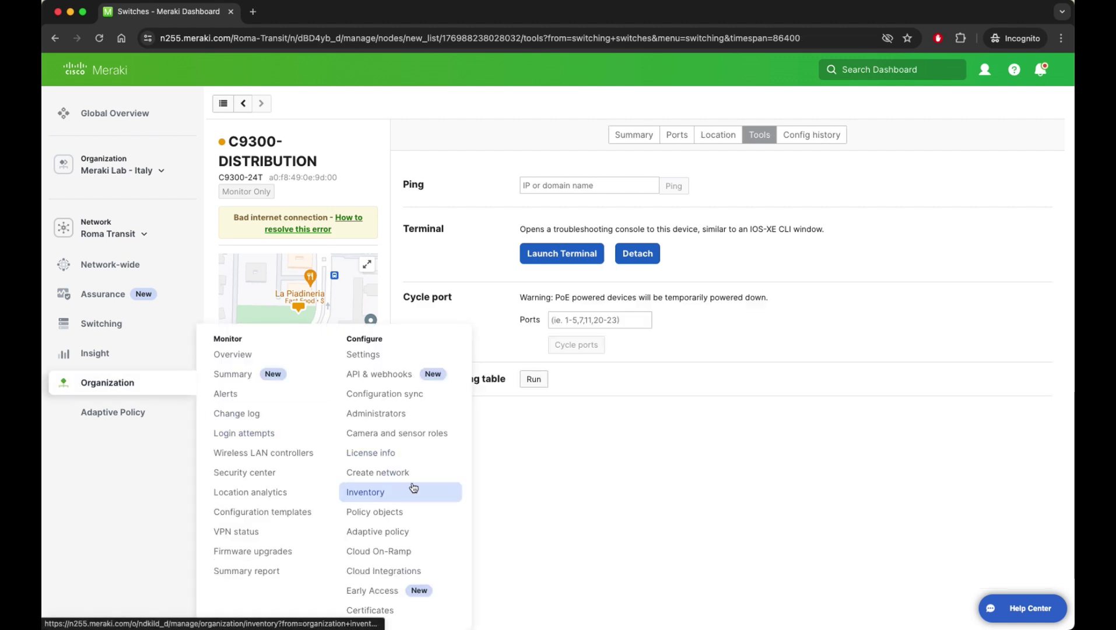
pyautogui.click(378, 591)
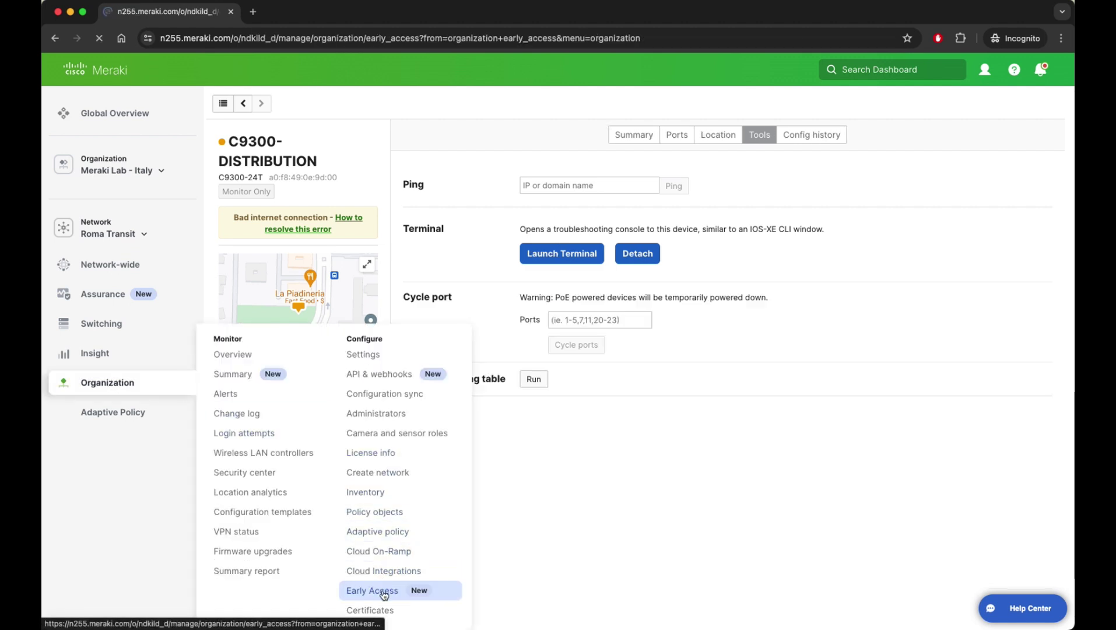
pyautogui.scroll(-5, 383, 593)
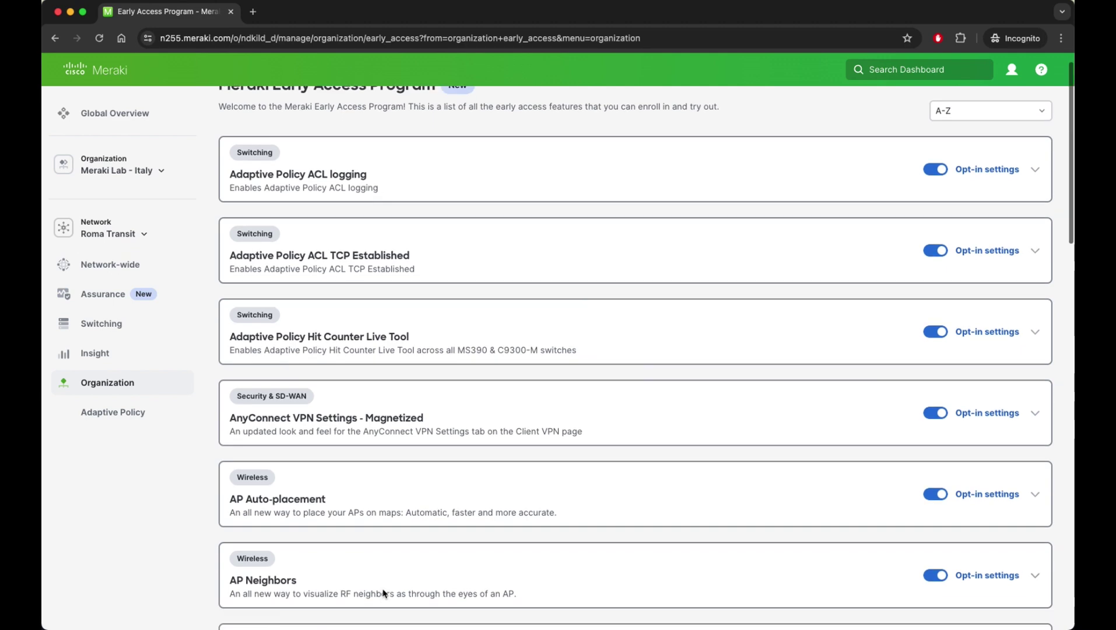
pyautogui.scroll(-10, 384, 593)
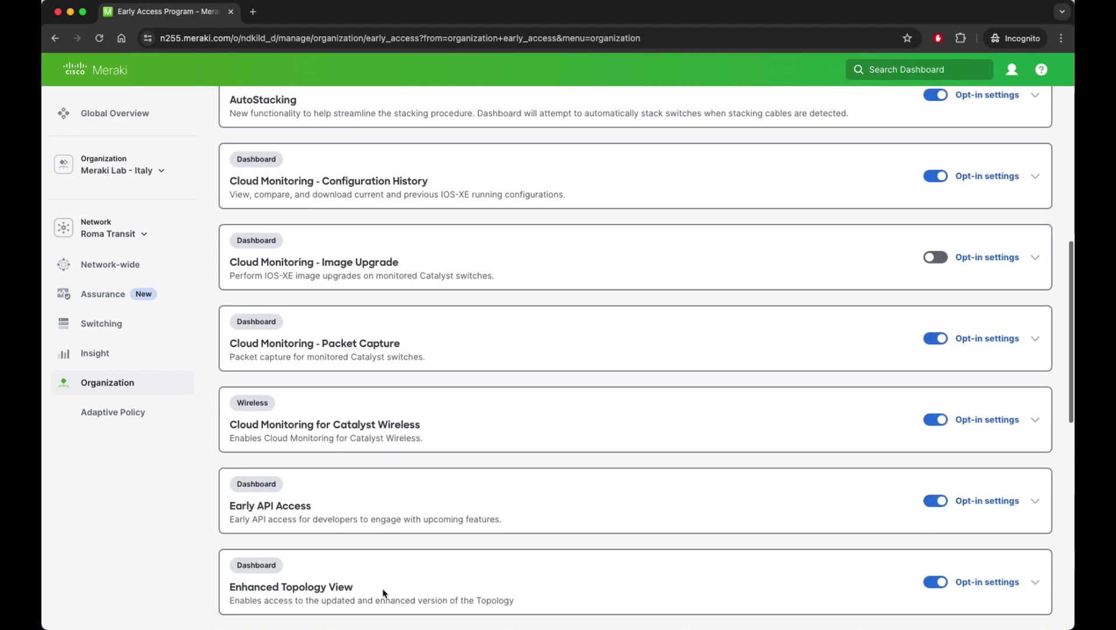
pyautogui.scroll(-10, 383, 594)
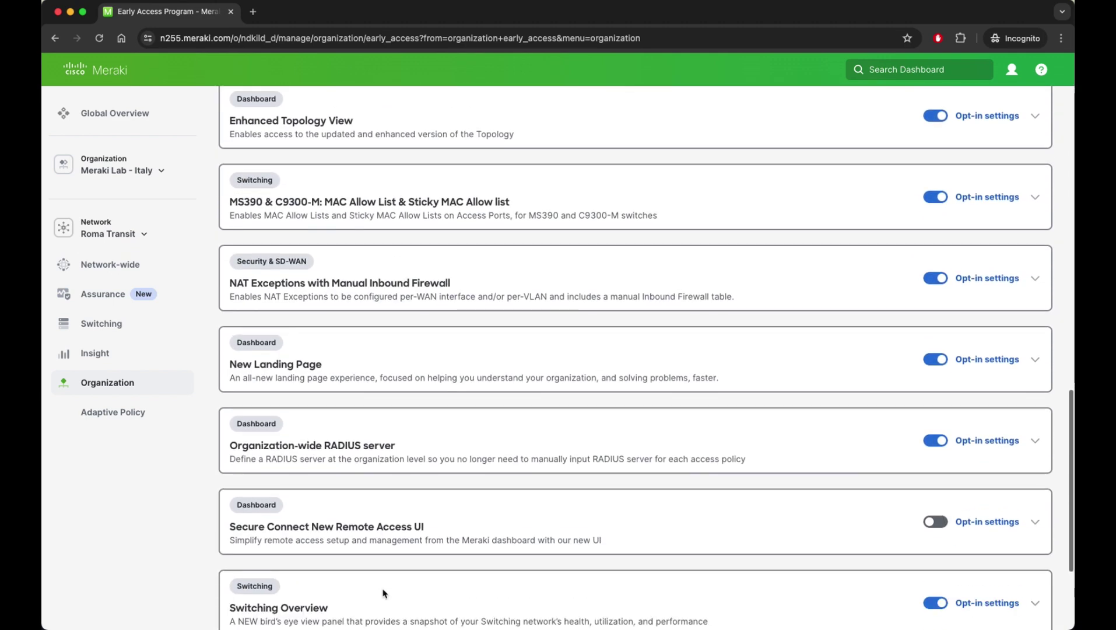
pyautogui.scroll(14, 383, 594)
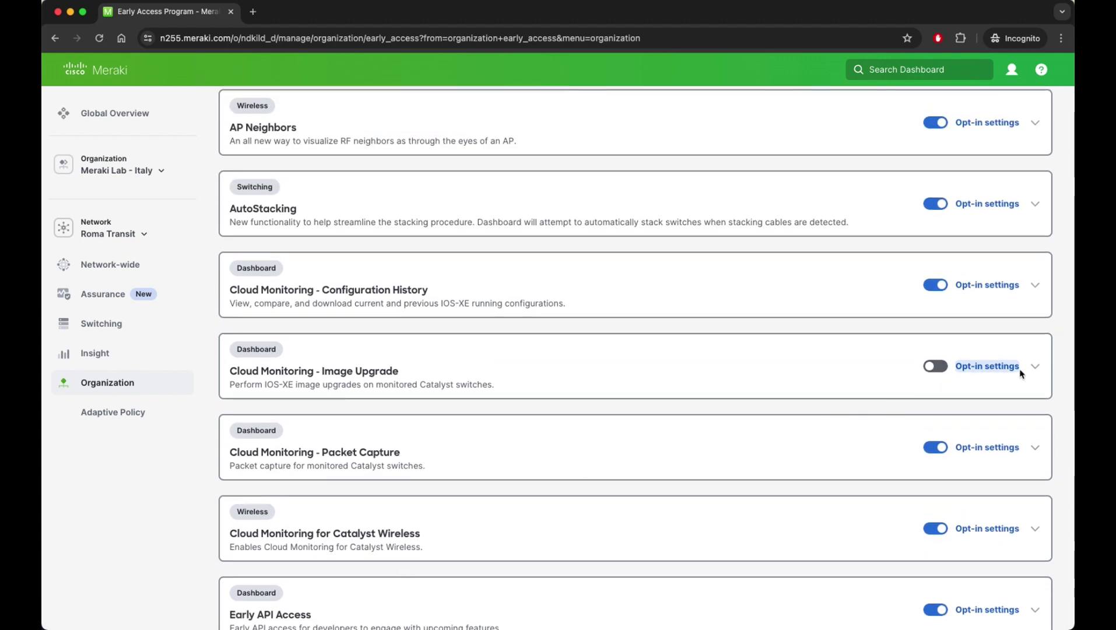
pyautogui.click(1035, 369)
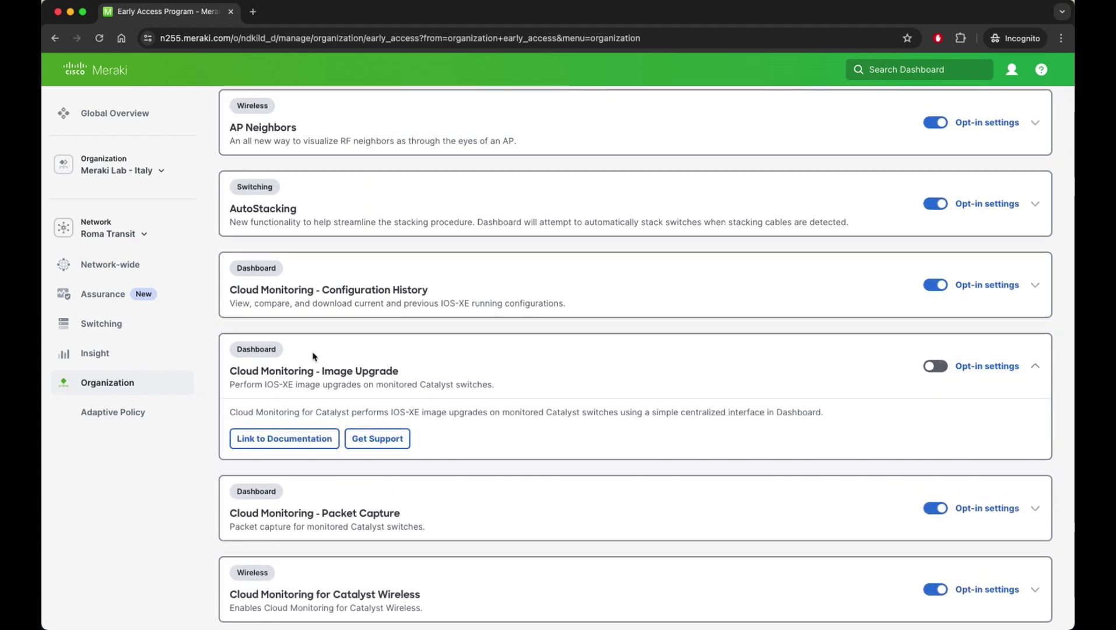
# Step: Read the IOS XE image upgrades documentation in a new tab, then return to Early Access
pyautogui.rightClick(270, 441)
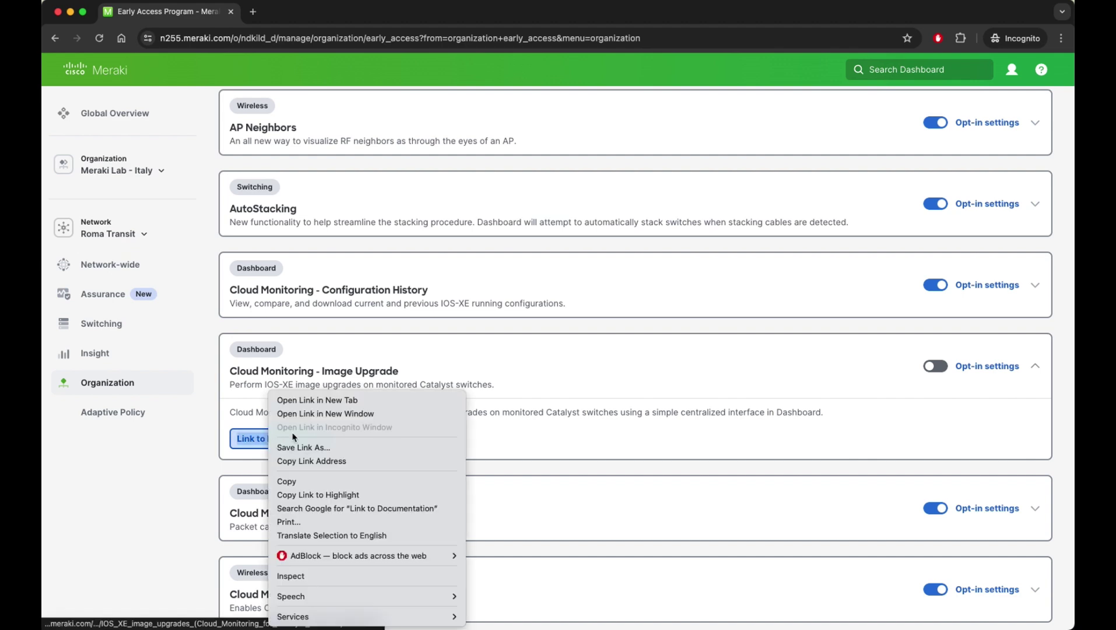
pyautogui.click(317, 400)
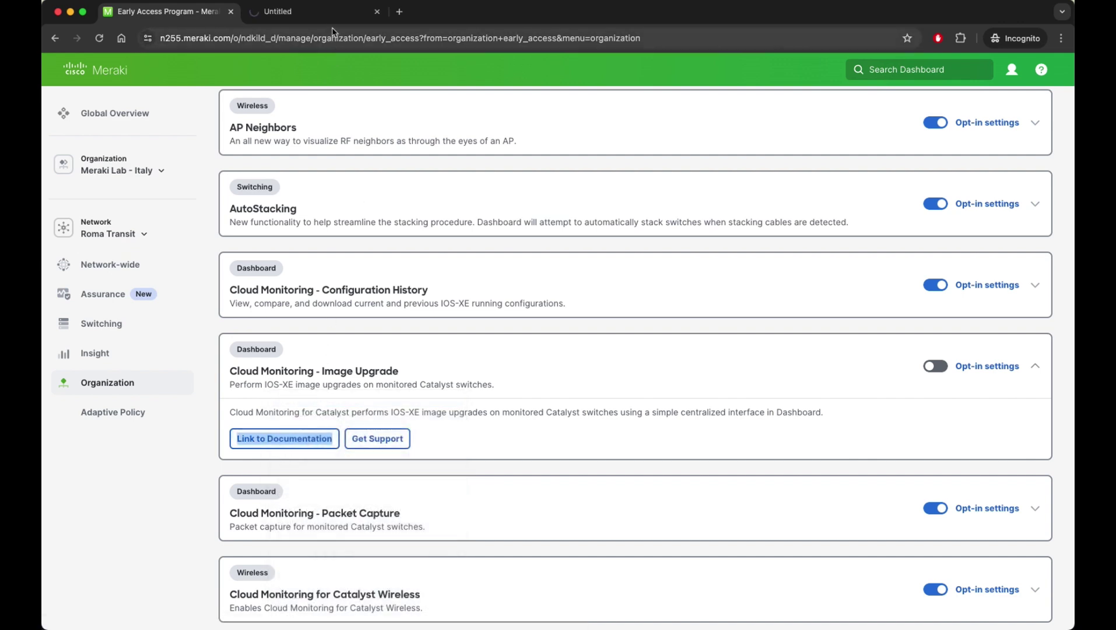
pyautogui.click(335, 16)
pyautogui.scroll(-3, 338, 347)
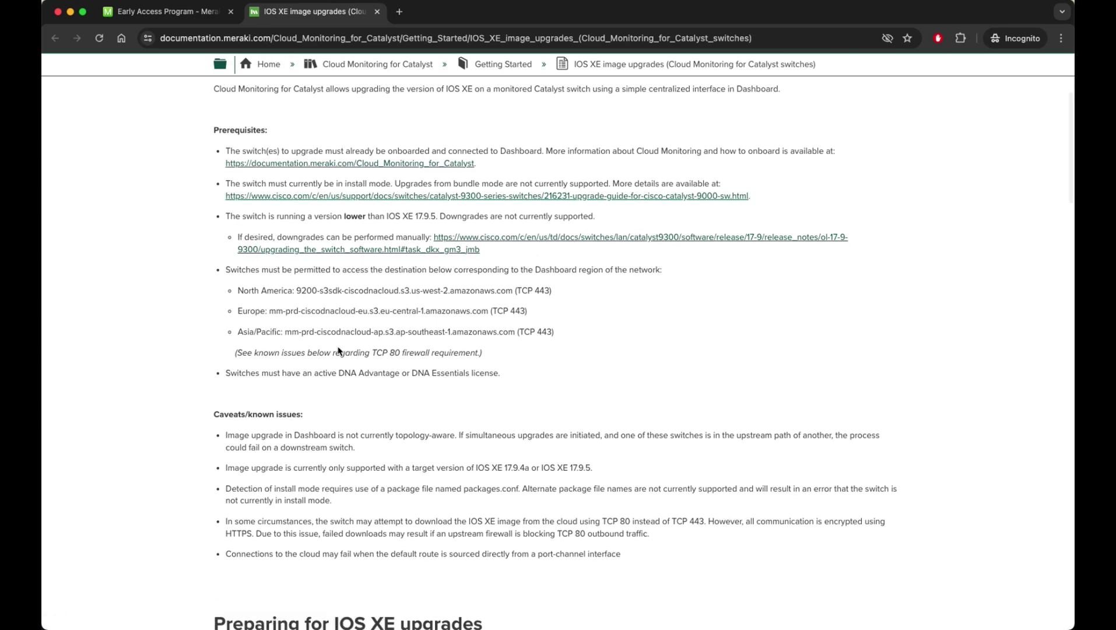
pyautogui.scroll(2, 338, 347)
pyautogui.scroll(3, 338, 347)
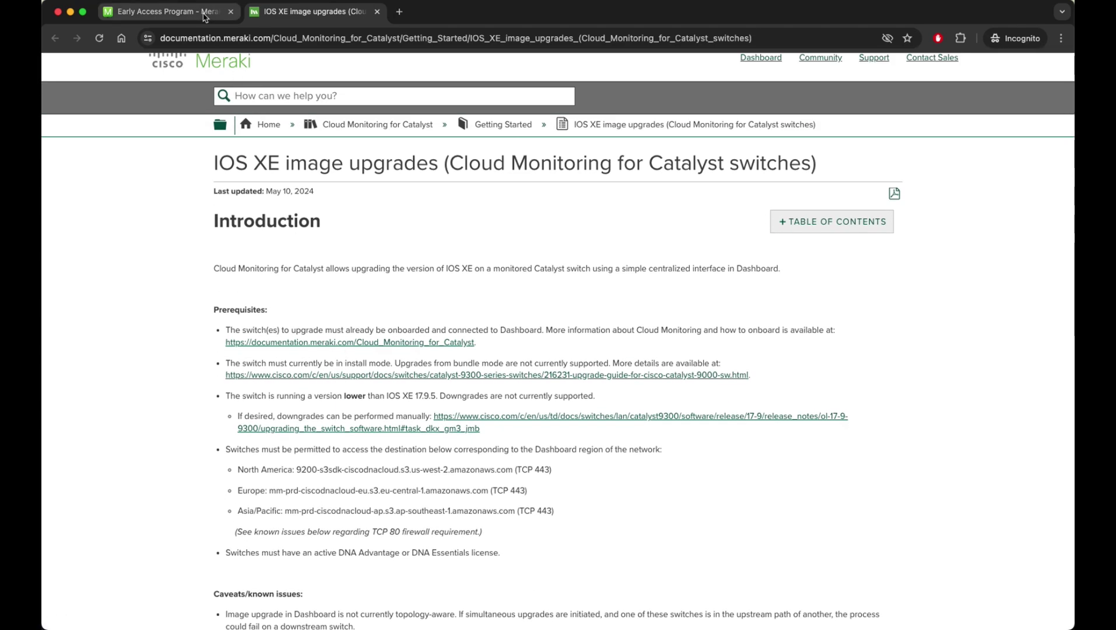
pyautogui.click(207, 14)
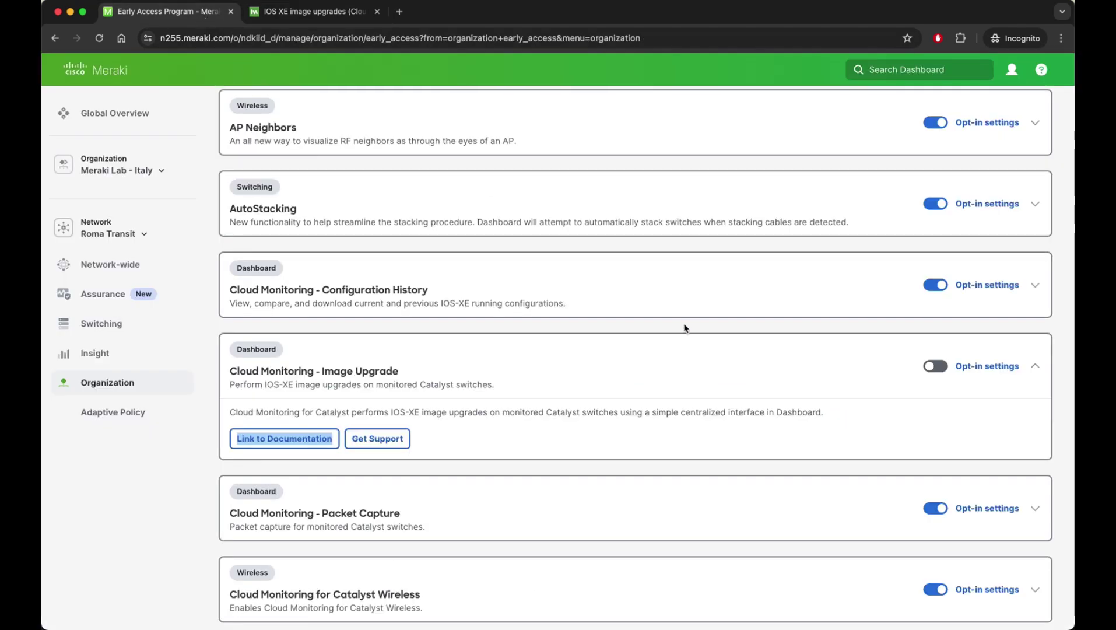
# Step: Save the organization-wide Image Upgrade opt-in, then go to Organization > Firmware upgrades
pyautogui.click(935, 366)
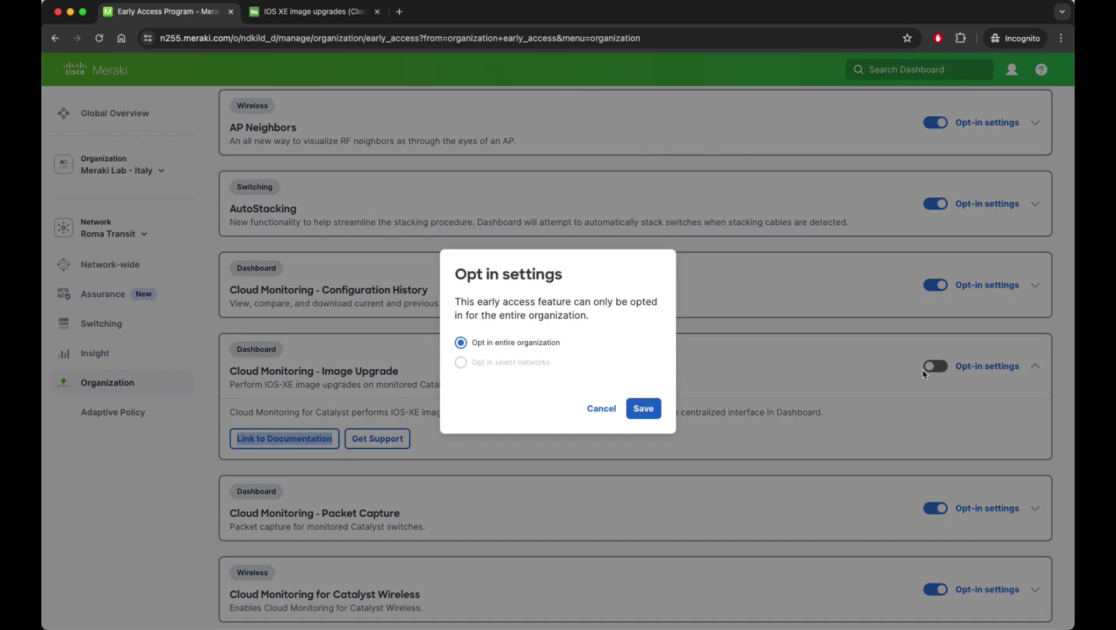
pyautogui.click(650, 413)
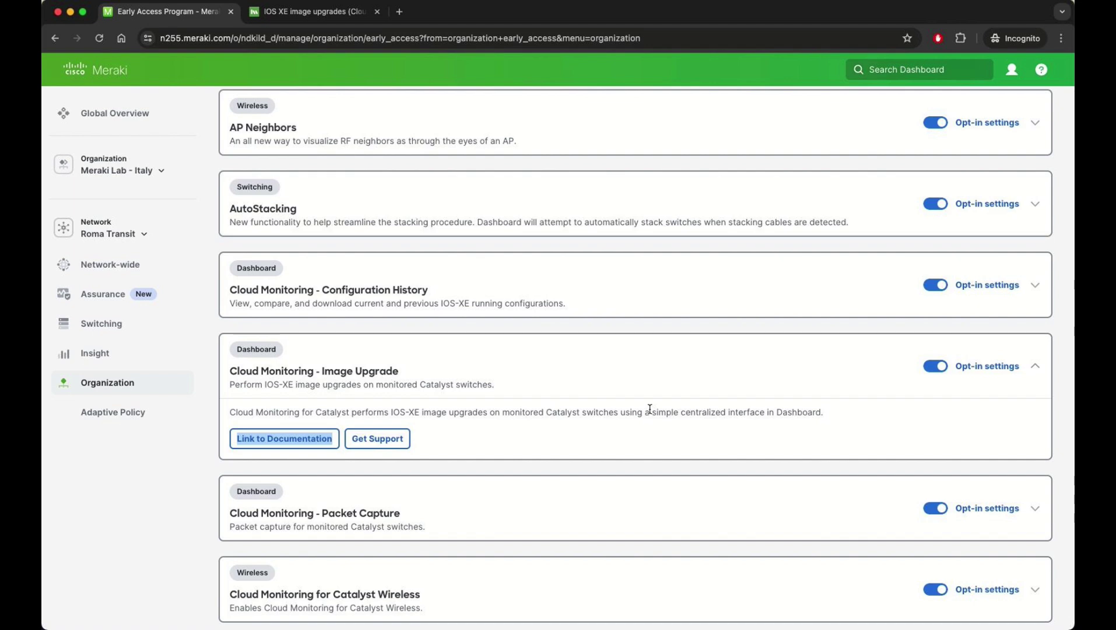
pyautogui.moveTo(111, 382)
pyautogui.click(245, 551)
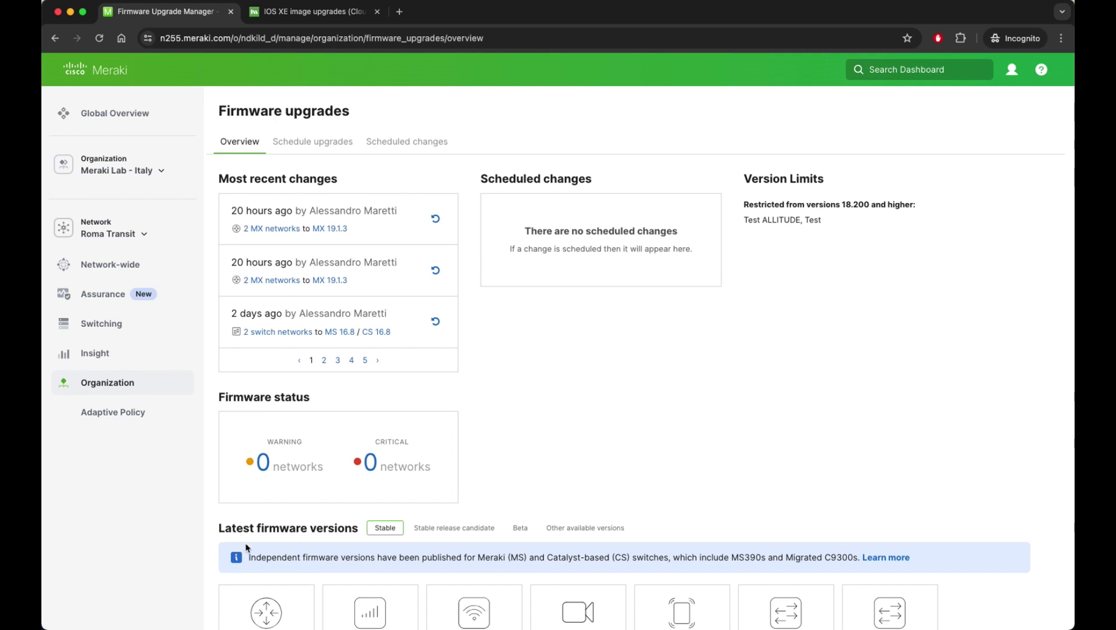
# Step: Select C9300-DISTRIBUTION in the Cloud Monitored list under Schedule upgrades
pyautogui.click(335, 145)
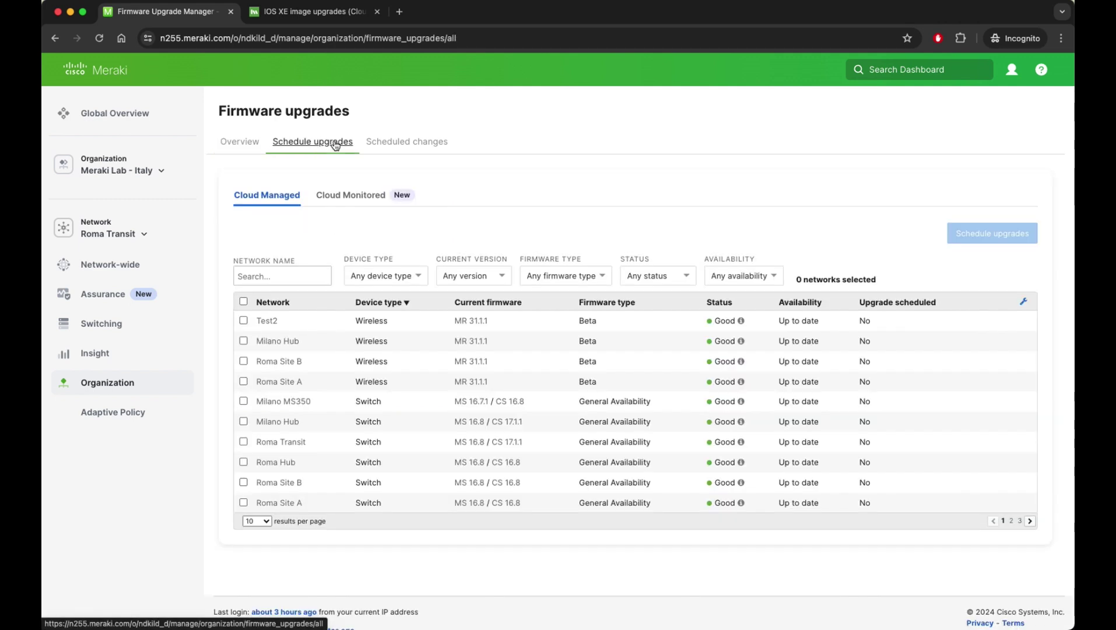
pyautogui.click(360, 193)
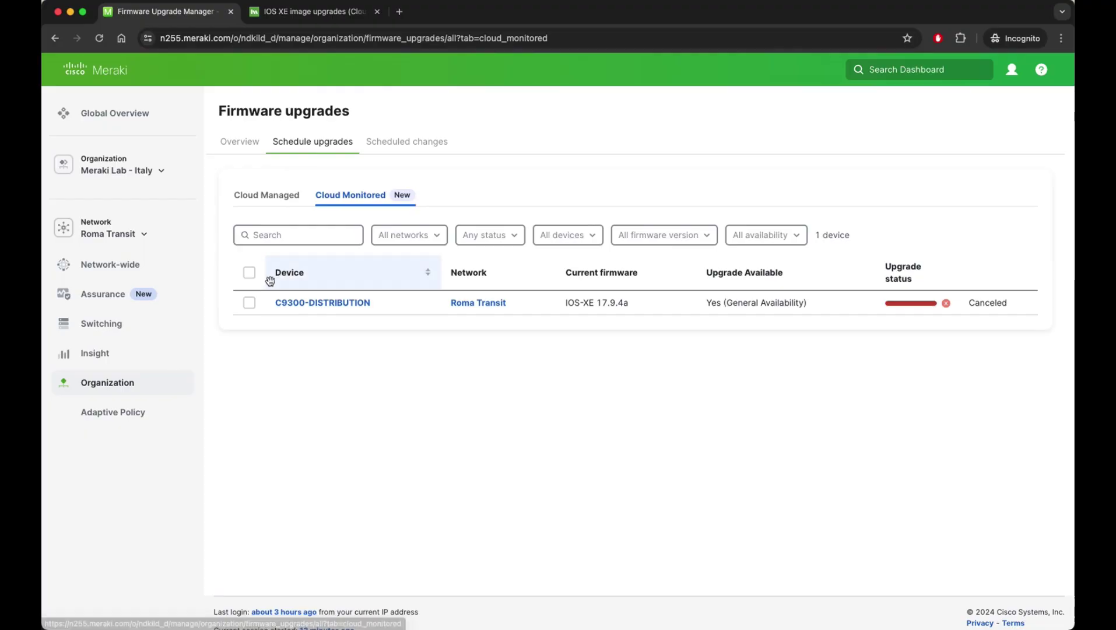
pyautogui.click(249, 302)
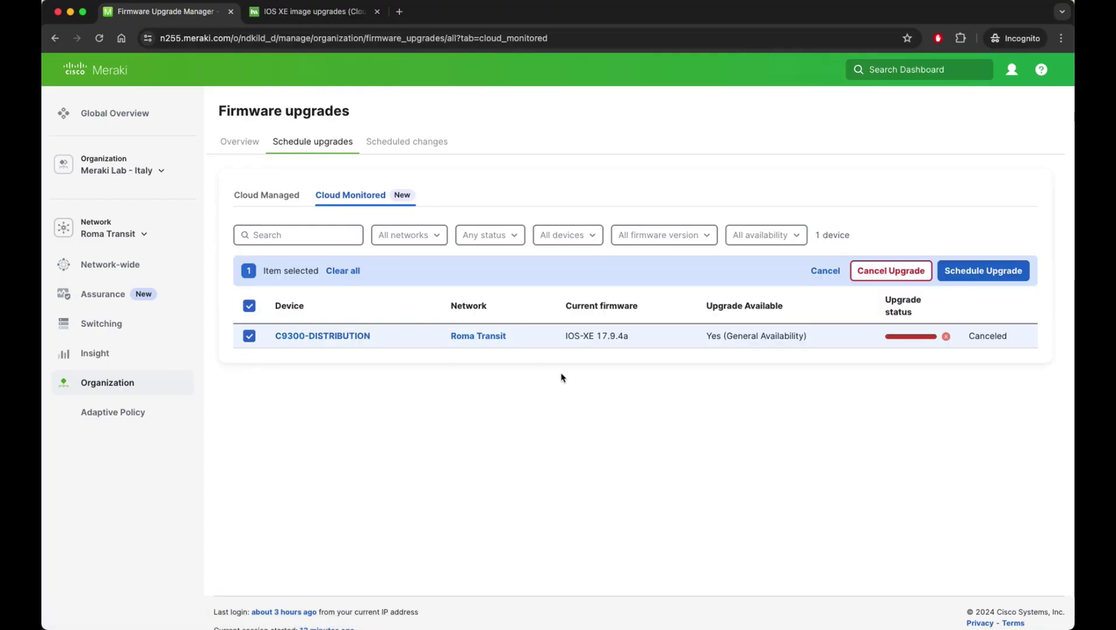
# Step: Start the switch's upgrade with IOSXE 17.9.5 kept as the target version
pyautogui.click(984, 280)
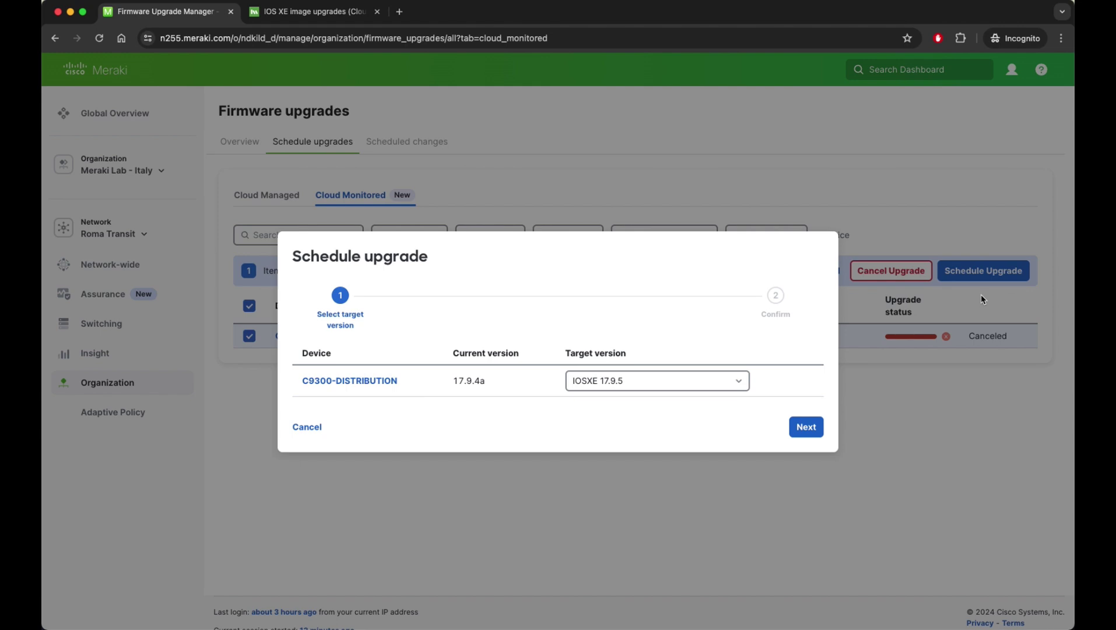
pyautogui.click(623, 382)
pyautogui.click(619, 410)
pyautogui.click(803, 429)
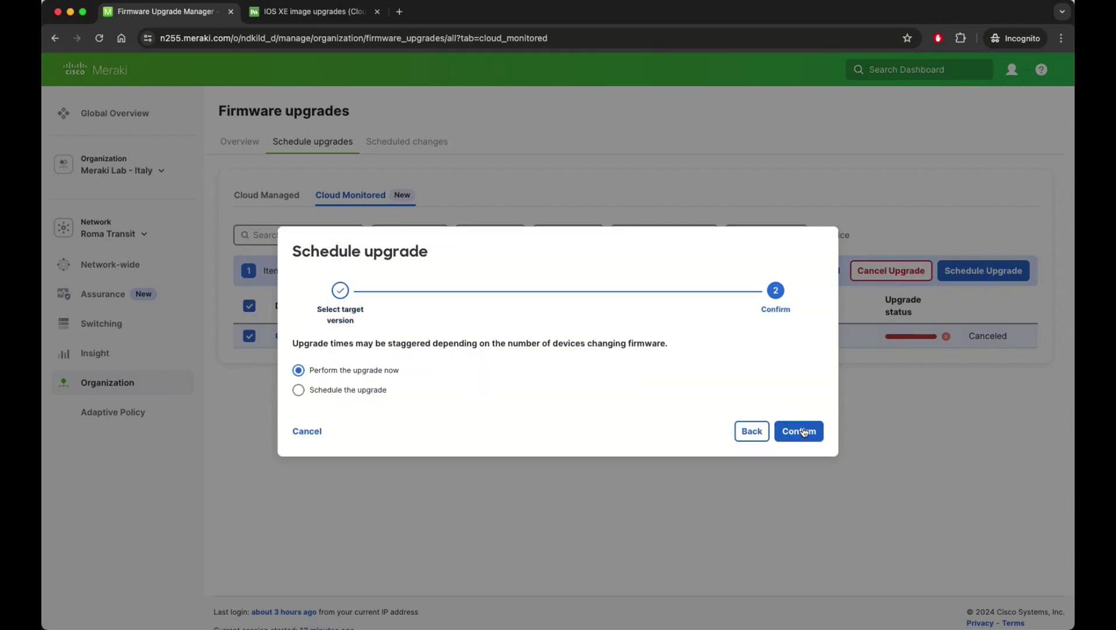
# Step: Choose to perform the upgrade now instead of scheduling it, and confirm
pyautogui.click(372, 395)
pyautogui.click(386, 419)
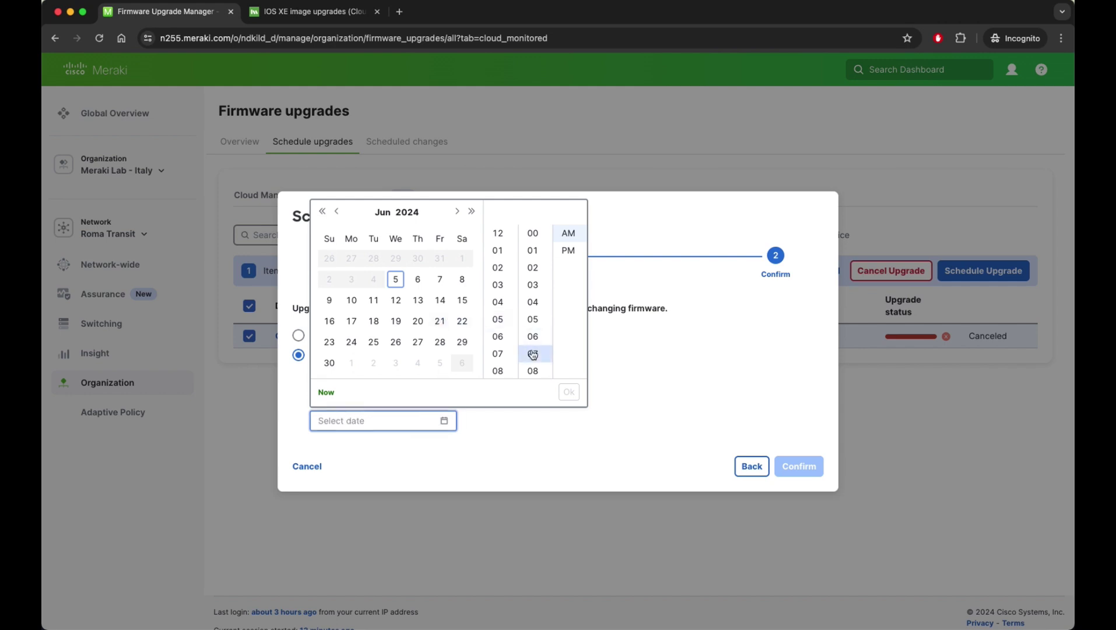
pyautogui.click(641, 365)
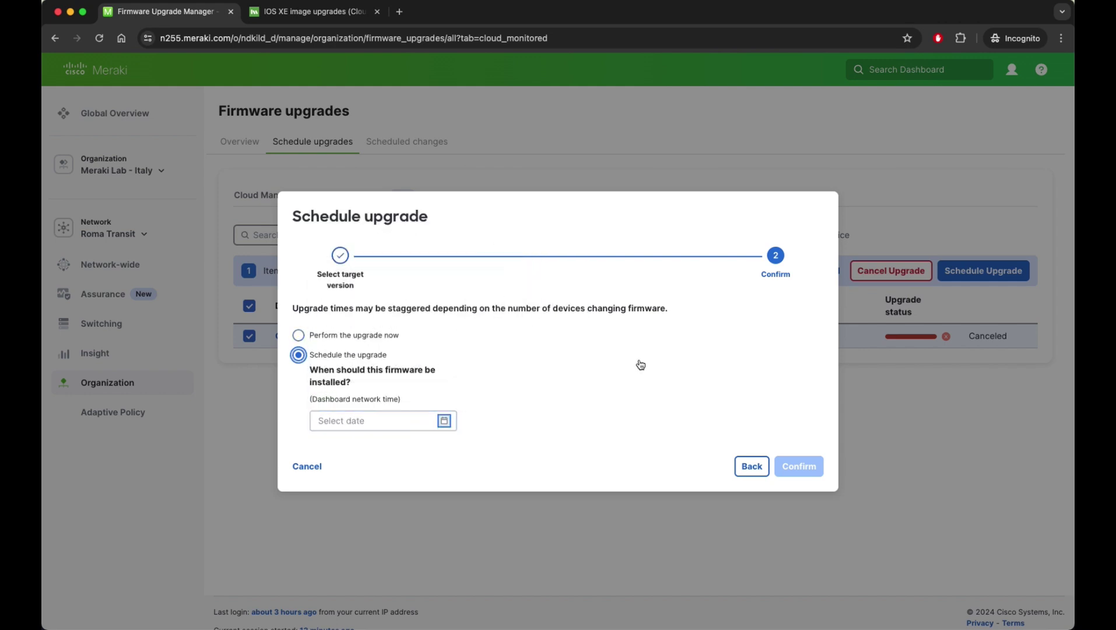
pyautogui.click(344, 334)
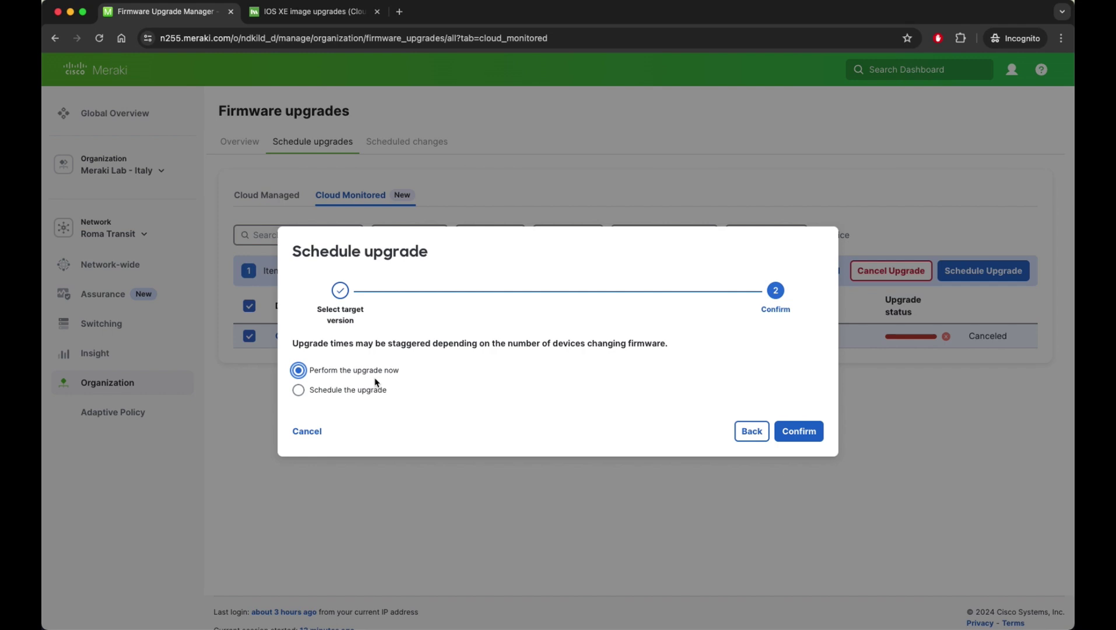
pyautogui.click(797, 436)
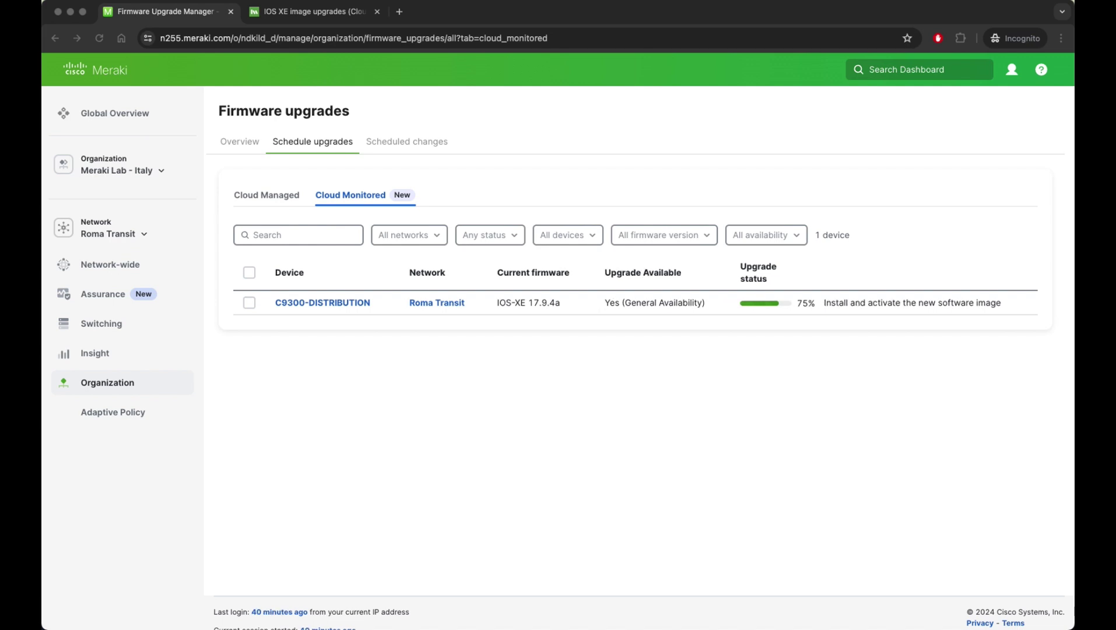
# Step: Open C9300-DISTRIBUTION from the Switches list and show its Tools tab
pyautogui.click(101, 323)
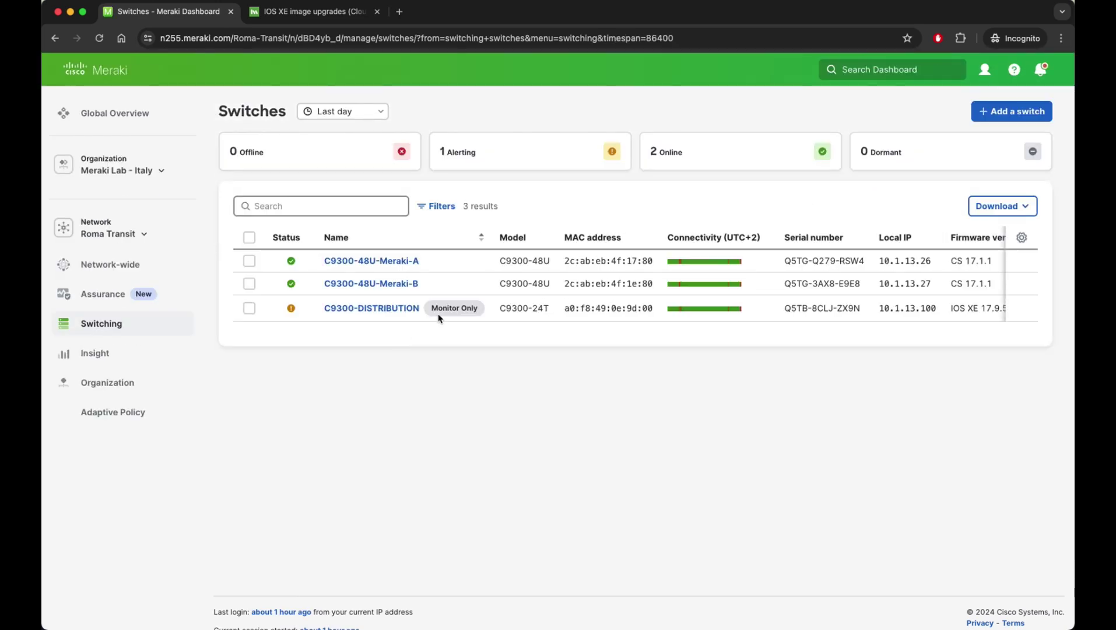
pyautogui.moveTo(460, 307)
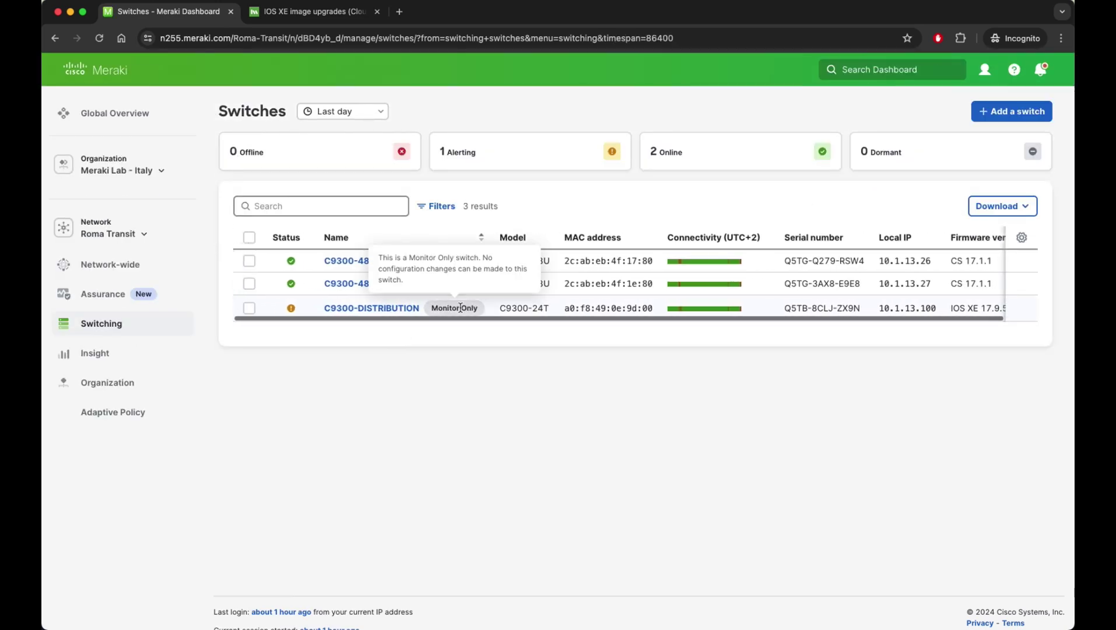
pyautogui.click(402, 308)
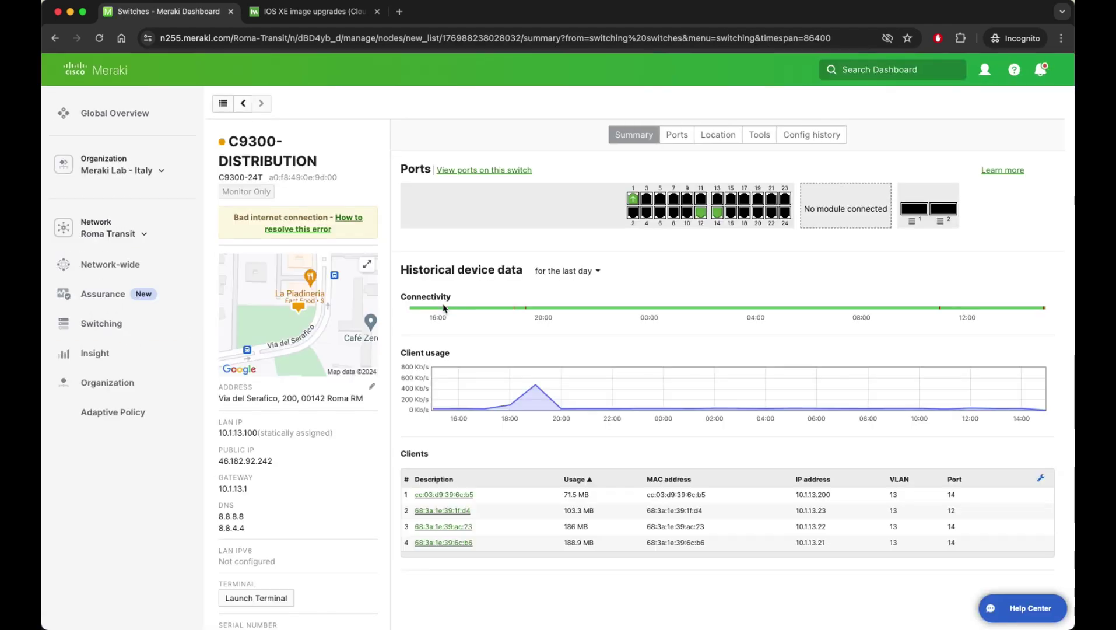
pyautogui.click(761, 139)
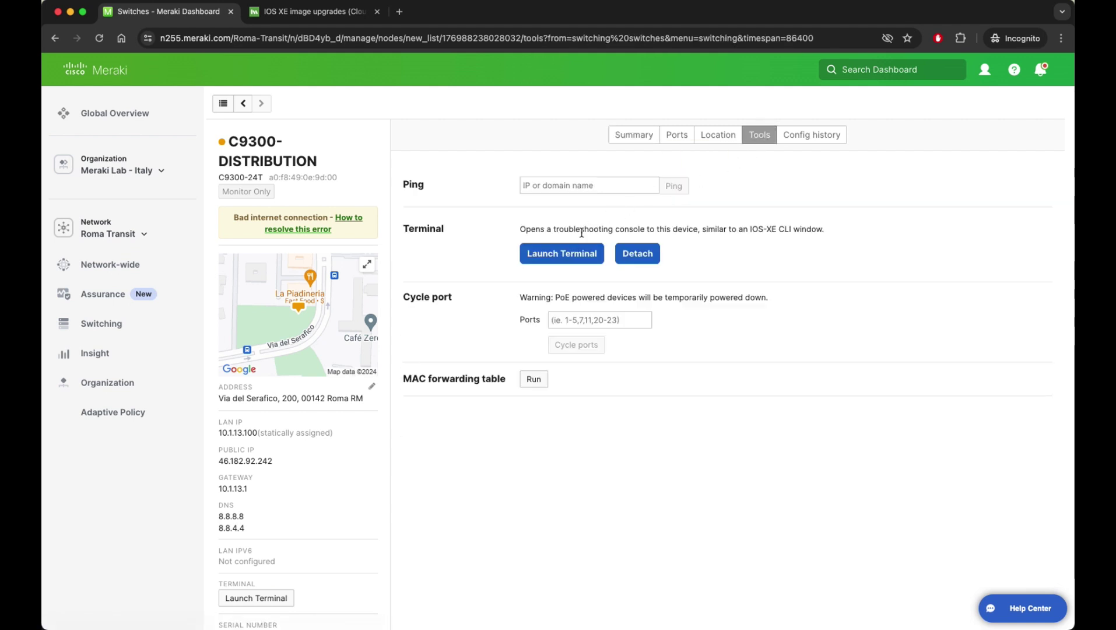
# Step: Launch C9300-DISTRIBUTION's terminal and run show version to check the software version
pyautogui.click(568, 254)
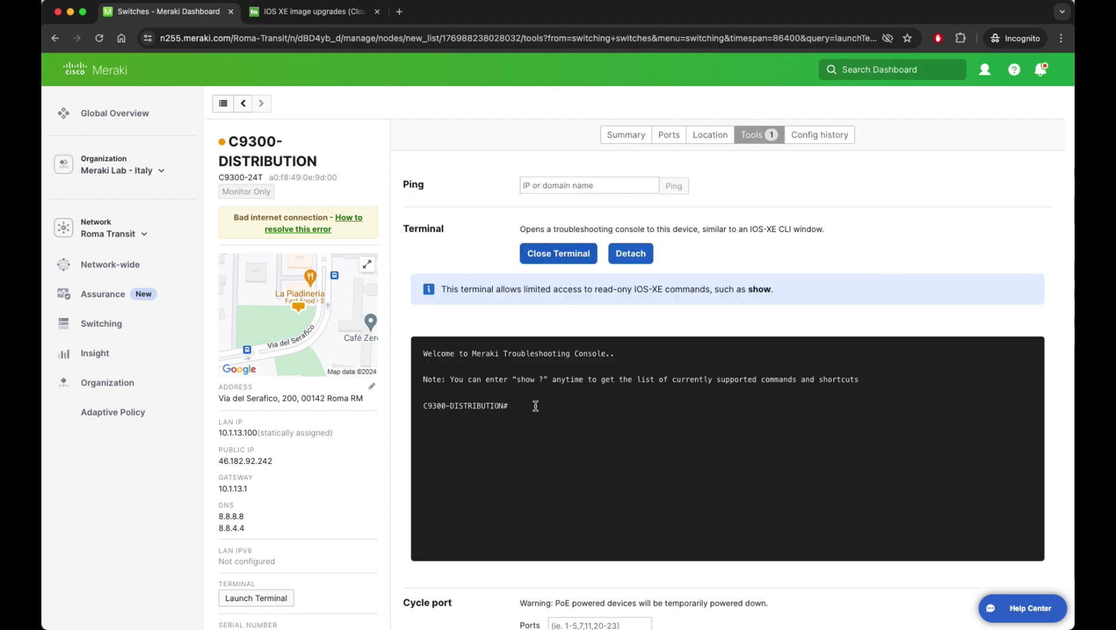
pyautogui.write('show w')
pyautogui.press('BackSpace')
pyautogui.write('version')
pyautogui.press('Return')
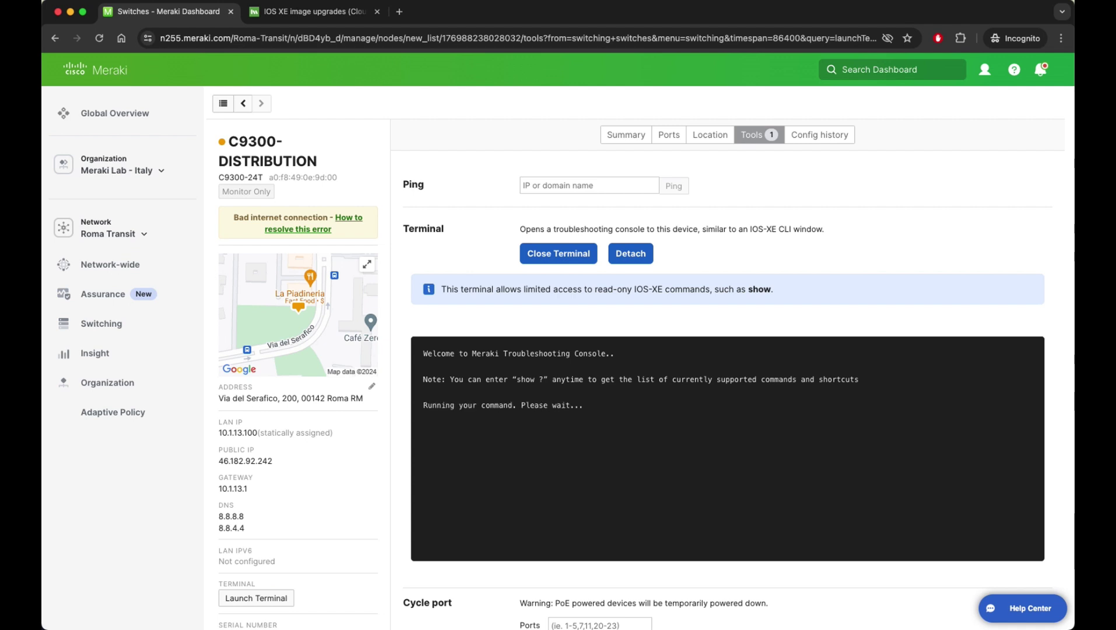